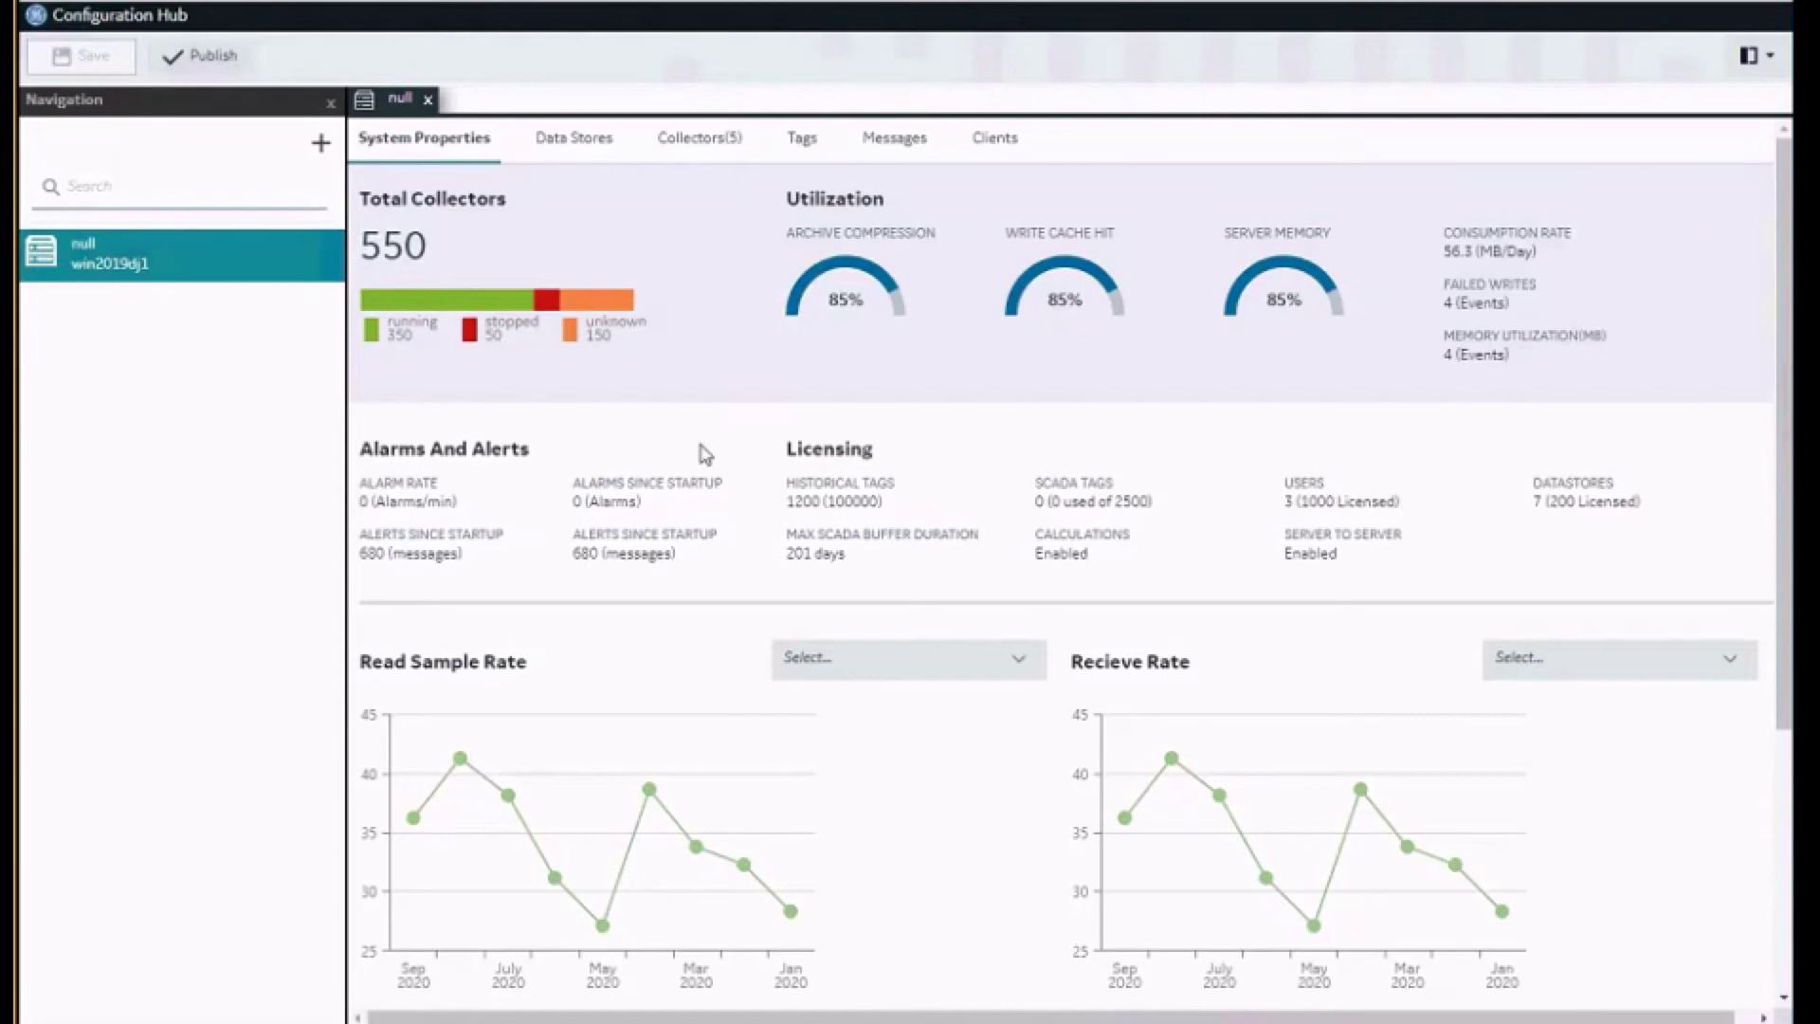
- Open the Collectors (5) list and move the Machine column ahead of Status
left_click(685, 142)
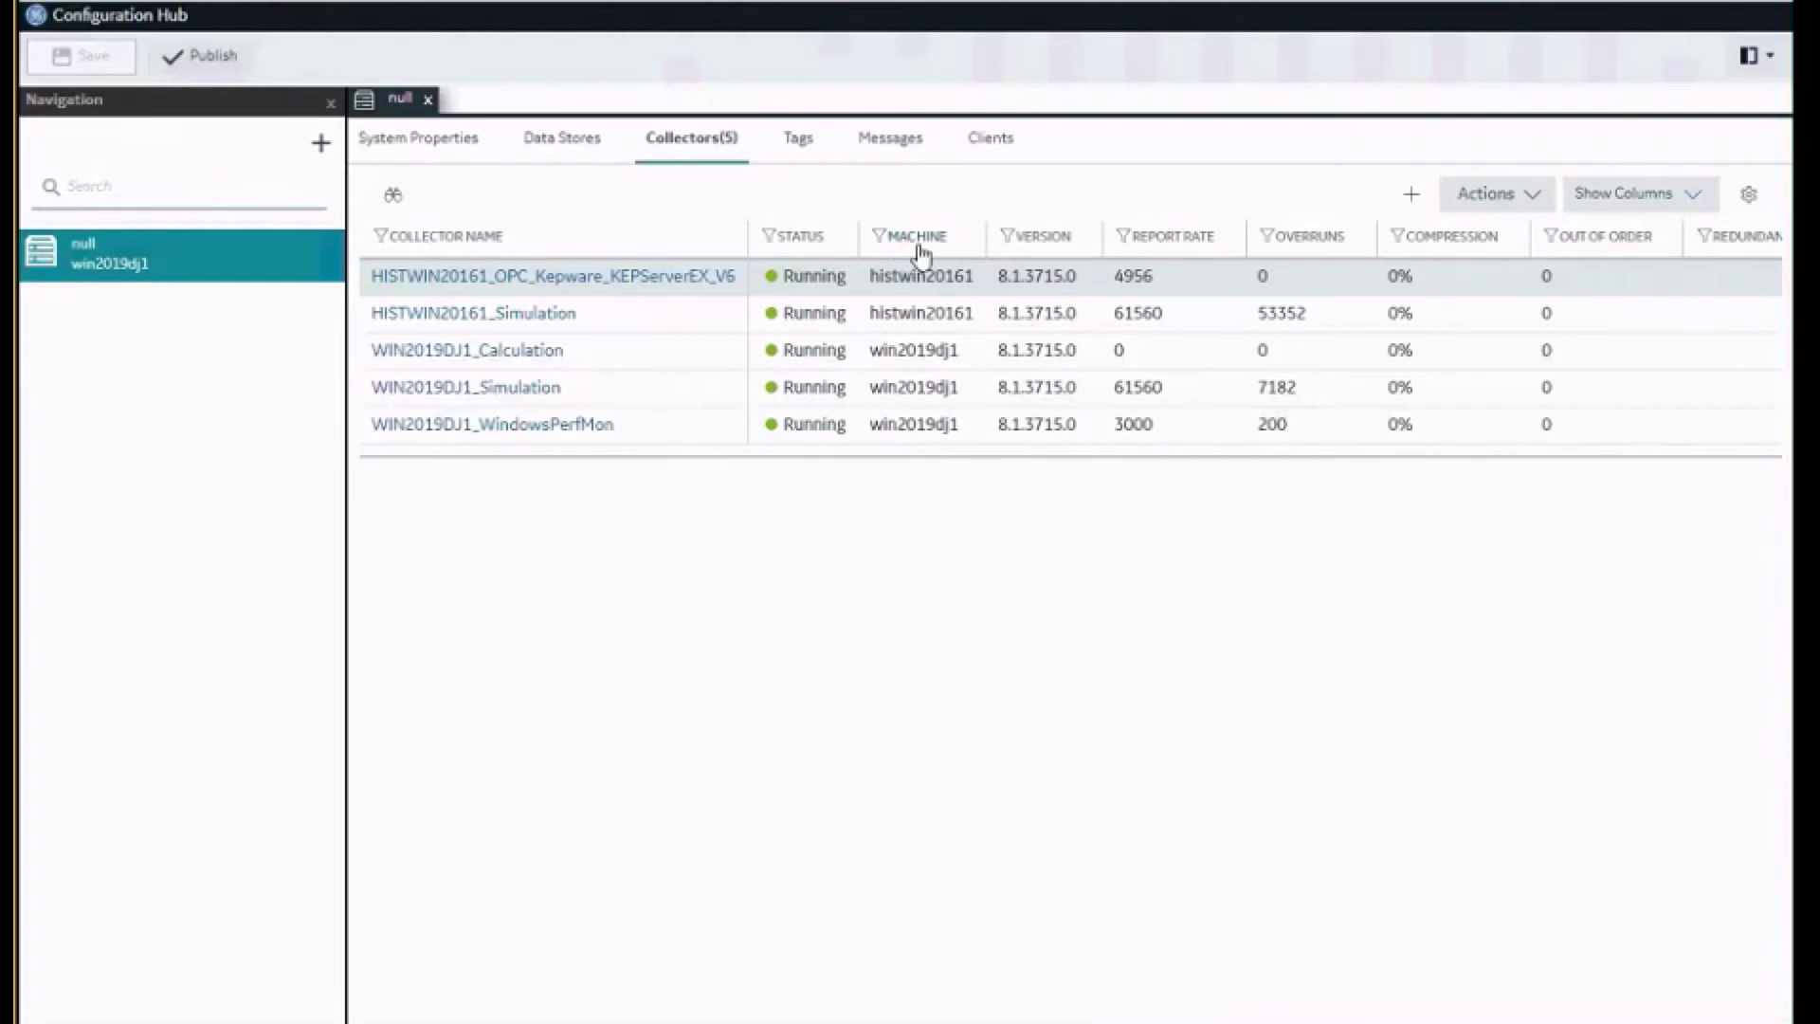
left_click_drag(916, 253, 798, 252)
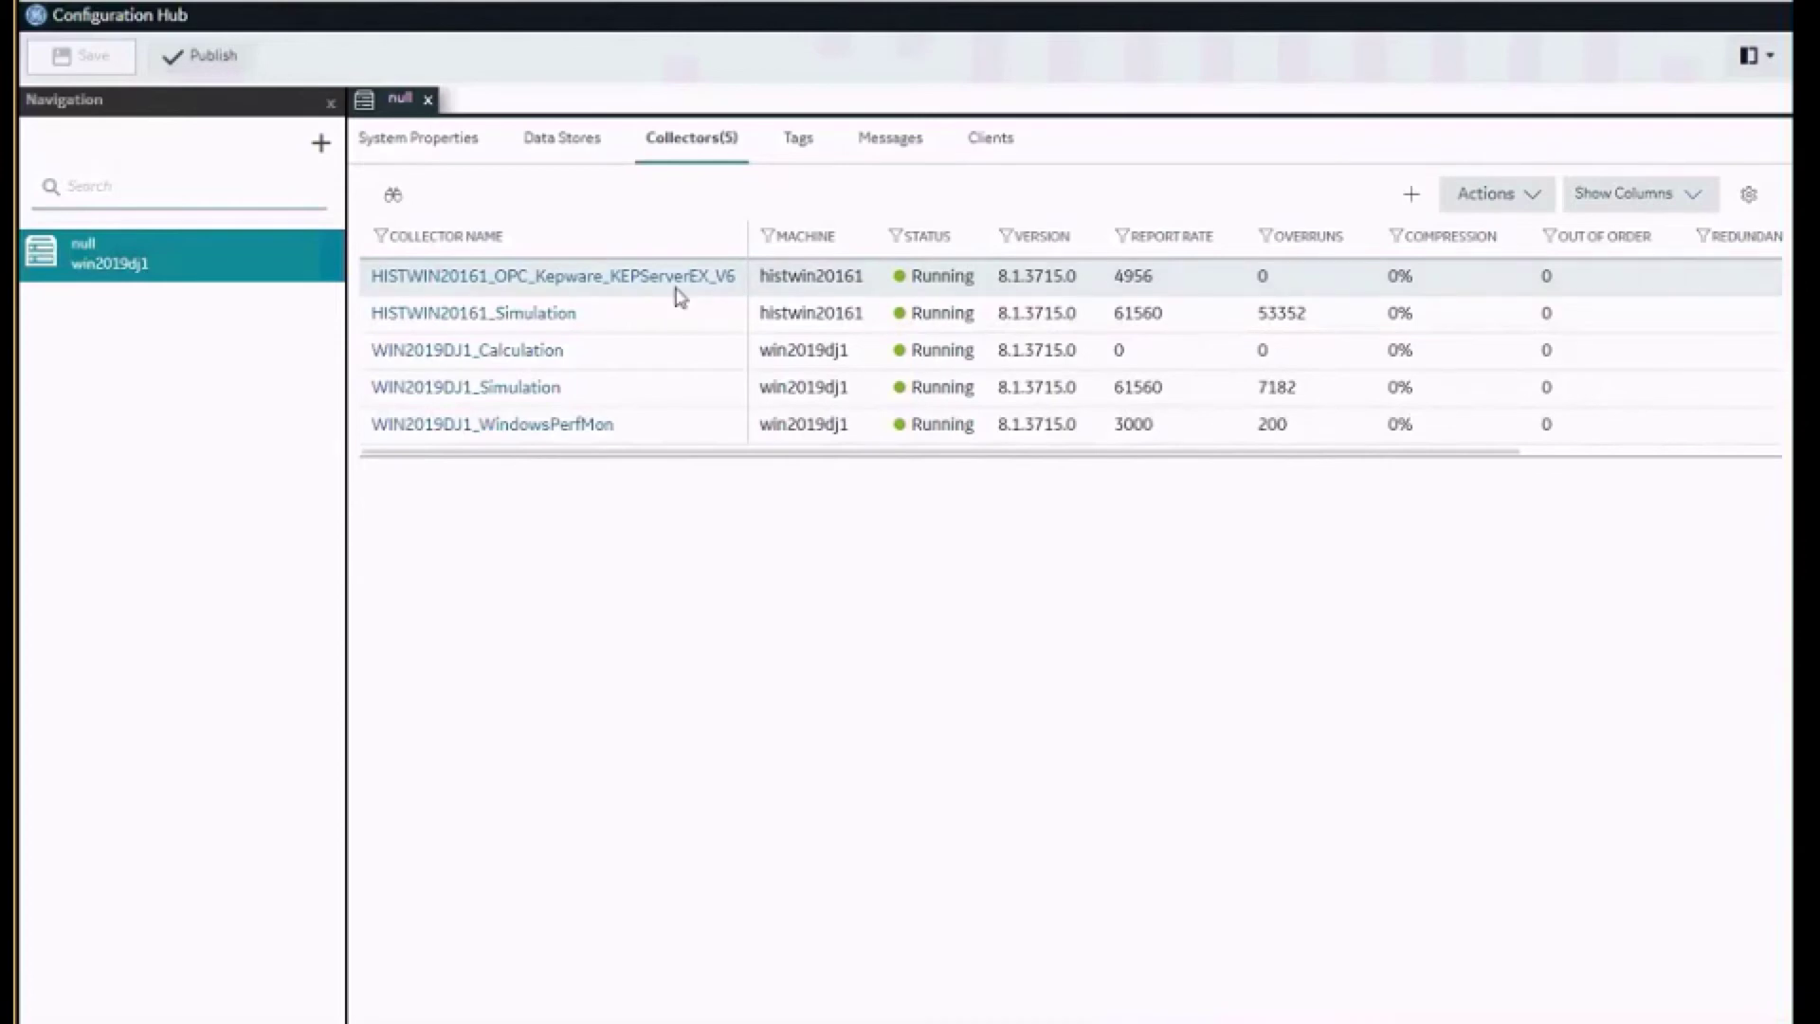
- Open the Actions dropdown for the selected KEPServerEX OPC collector
left_click(1511, 208)
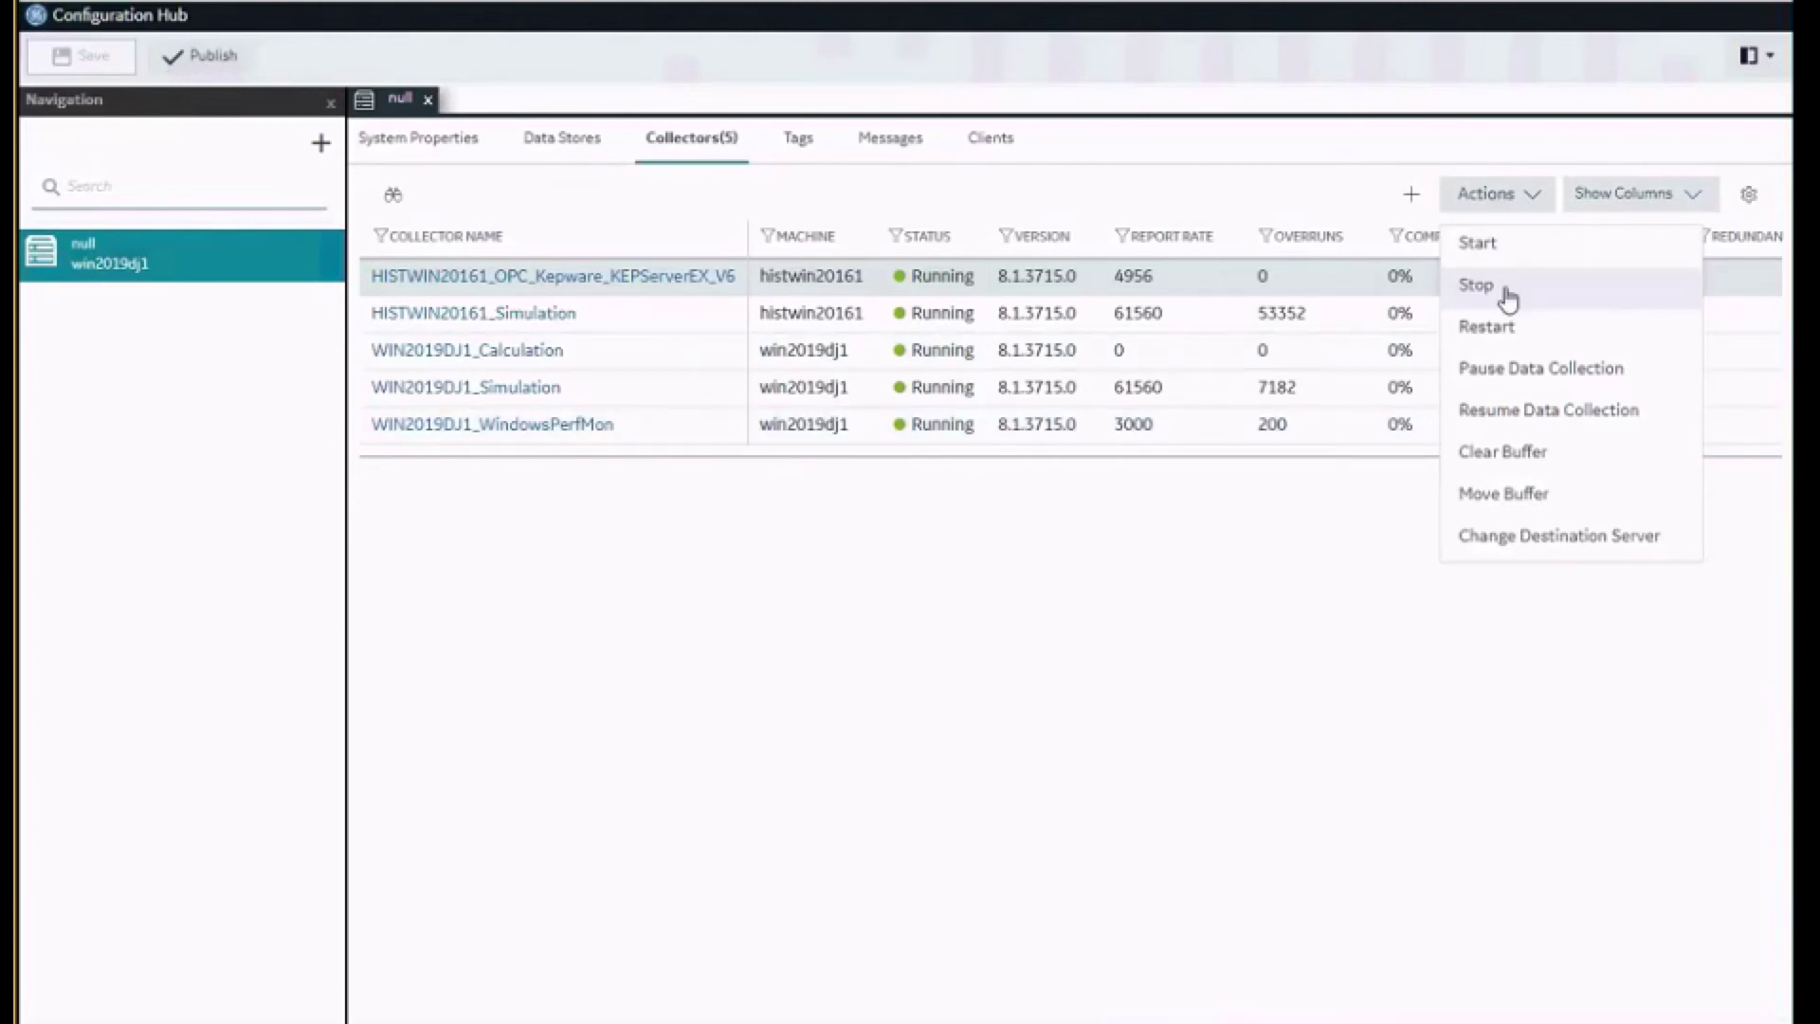
- Stop the HISTWIN20161_OPC_Kepware_KEPServerEX_V6 collector and confirm it
left_click(1479, 286)
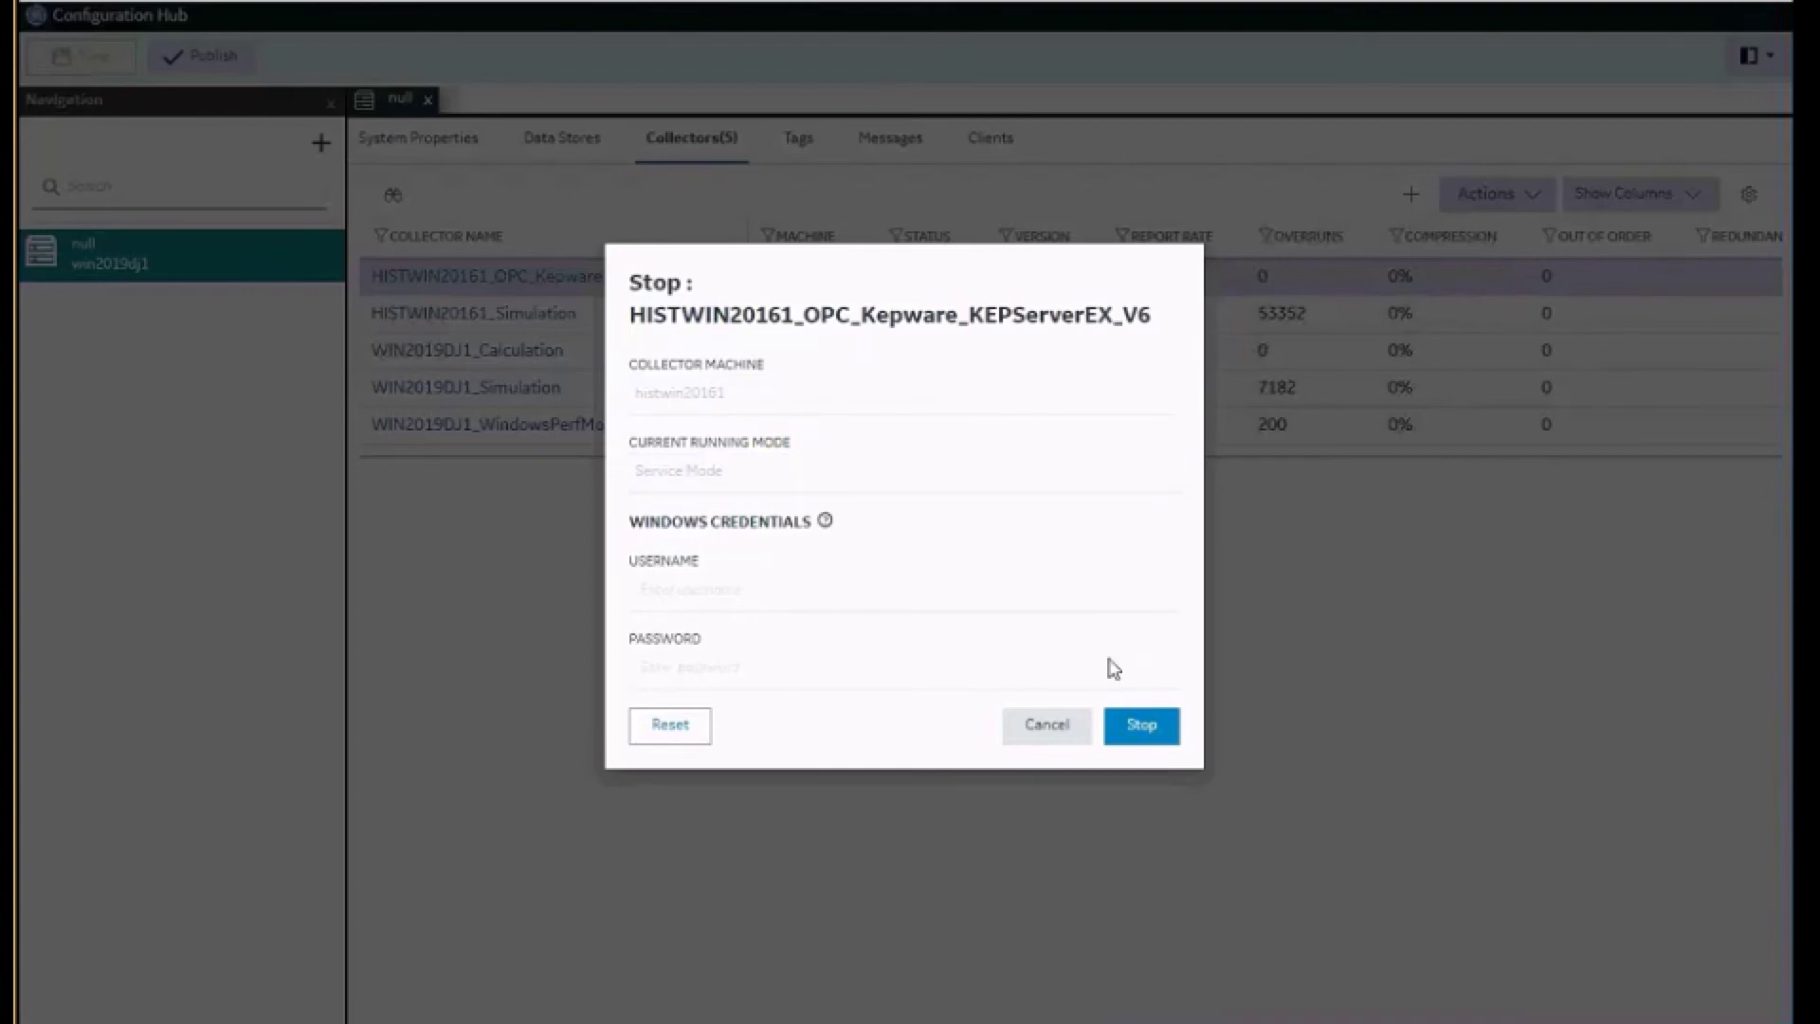
left_click(1146, 729)
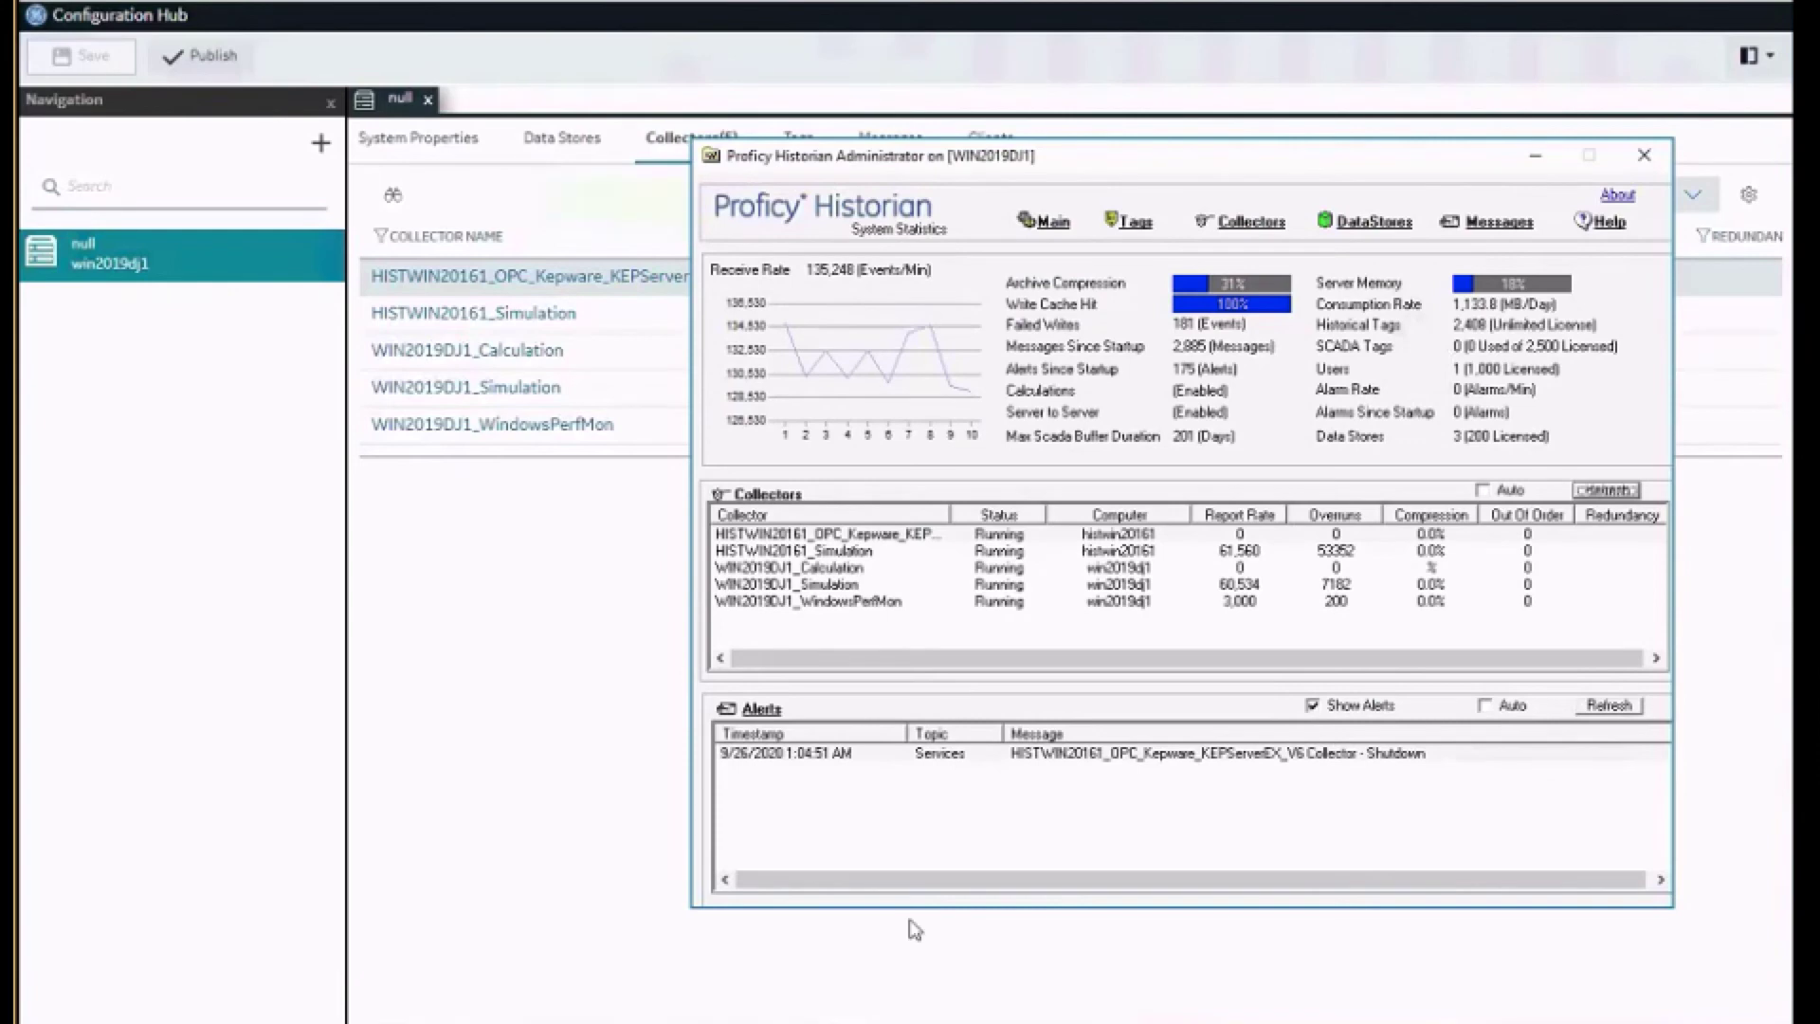
- Refresh the Administrator collector statuses to show the KEPServerEX collector stopped
left_click(1616, 498)
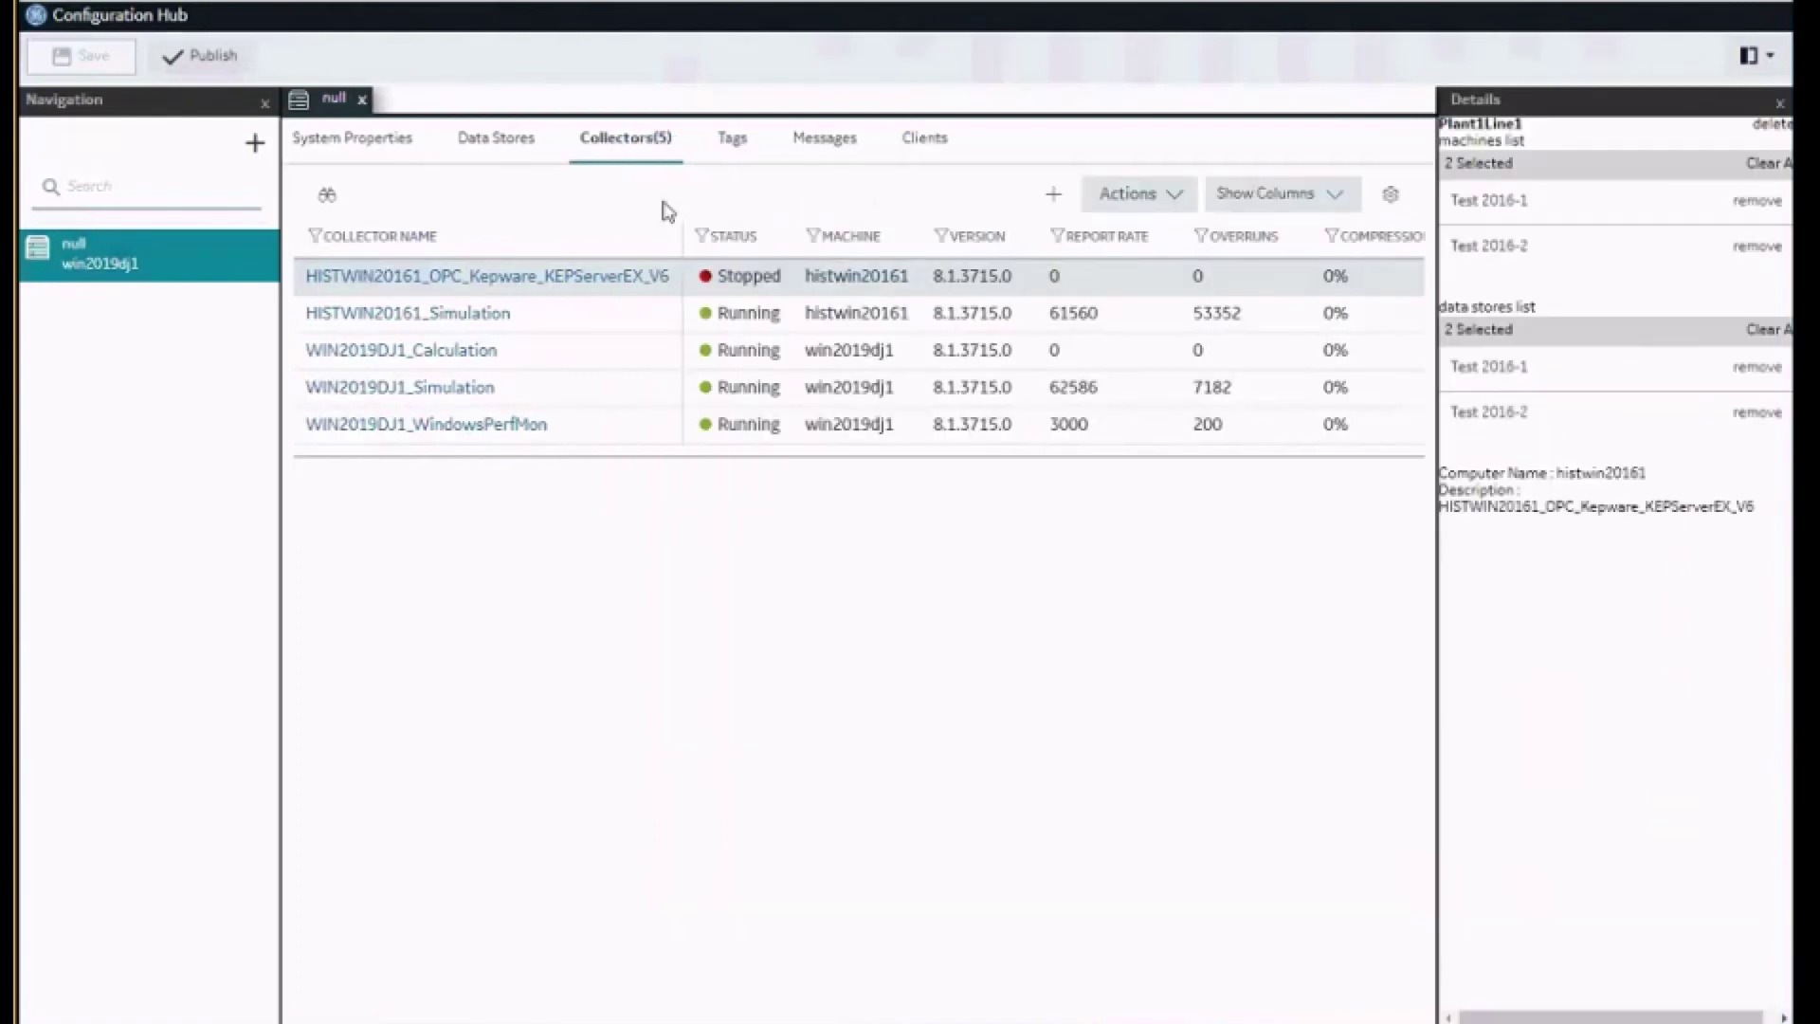
mouse_move(740, 277)
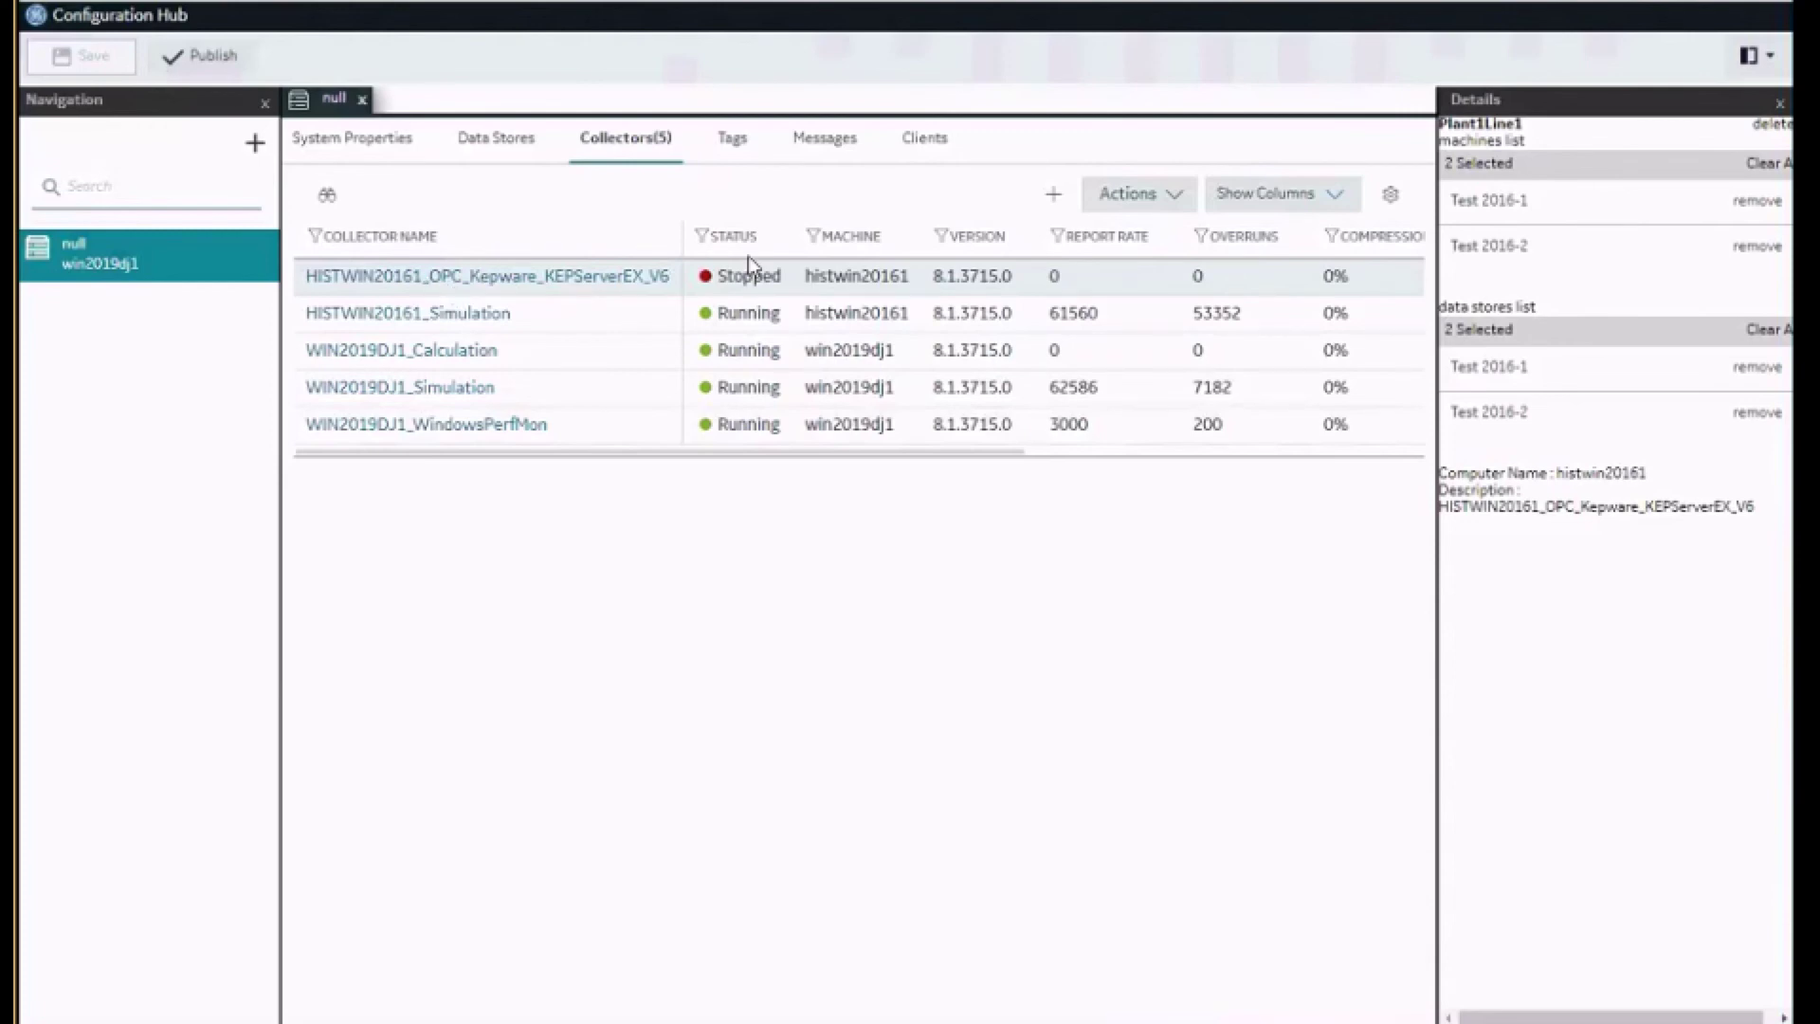
left_click(1152, 204)
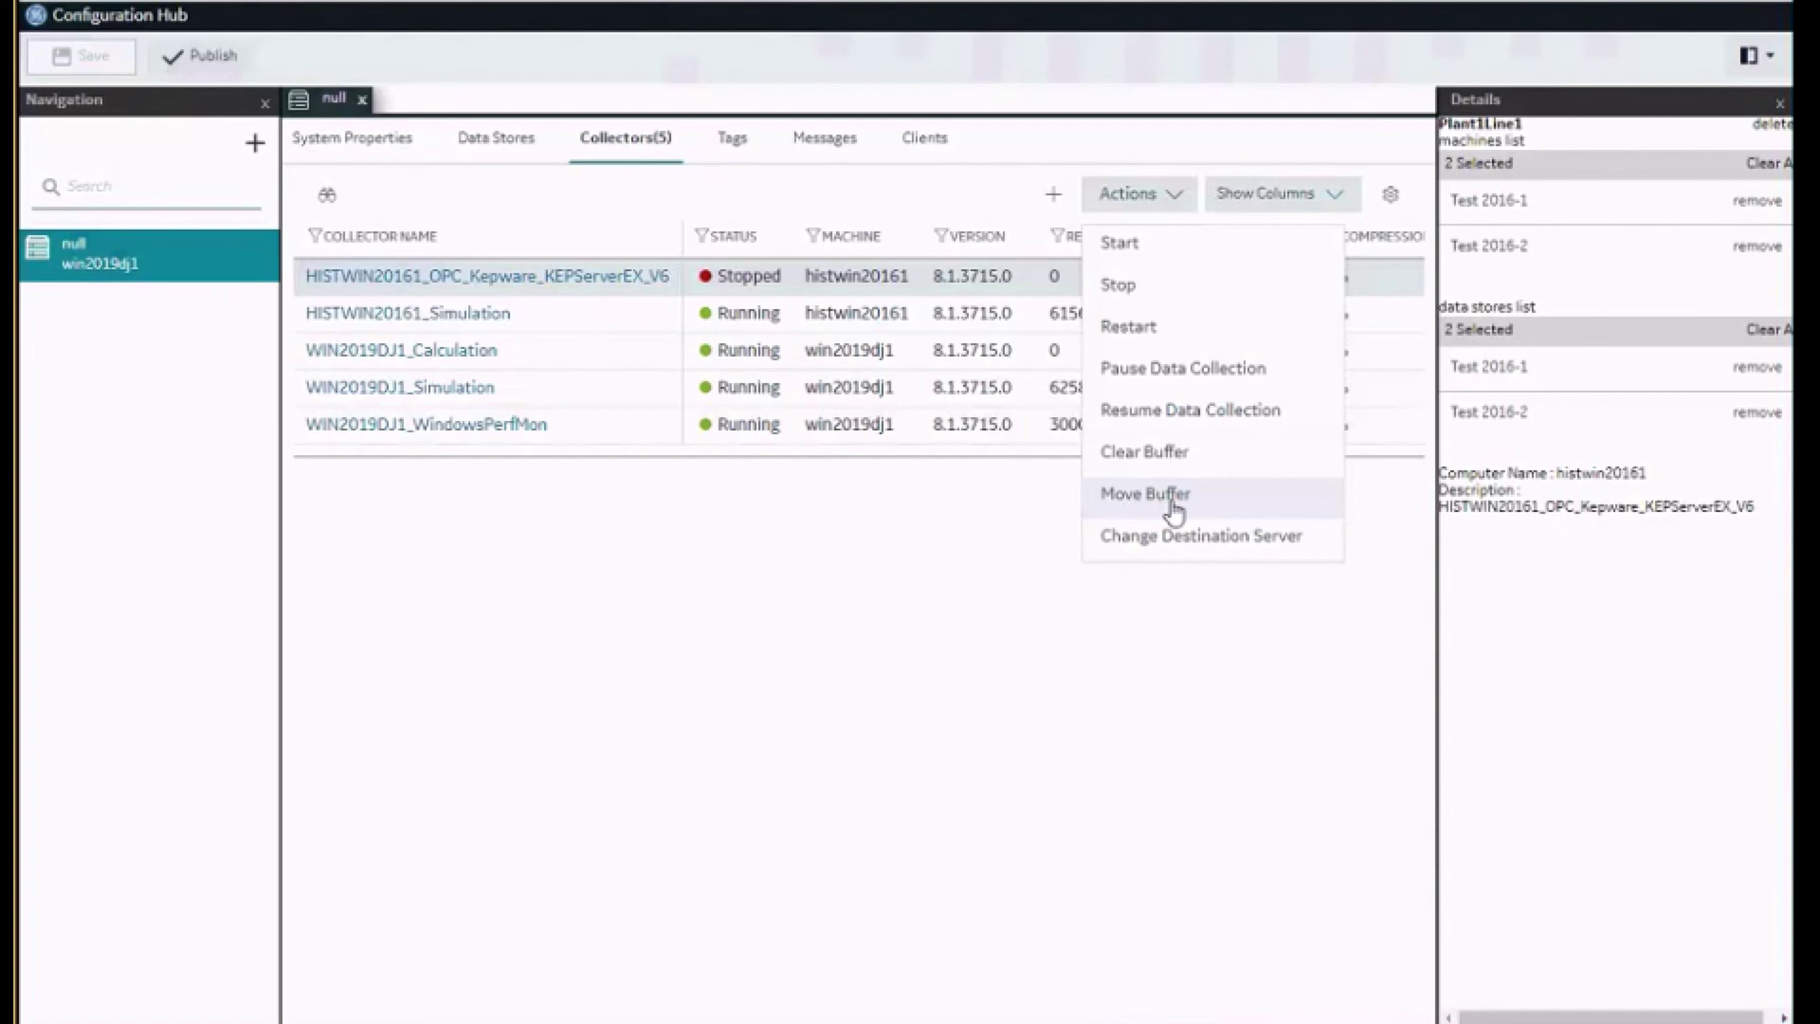
left_click(1145, 493)
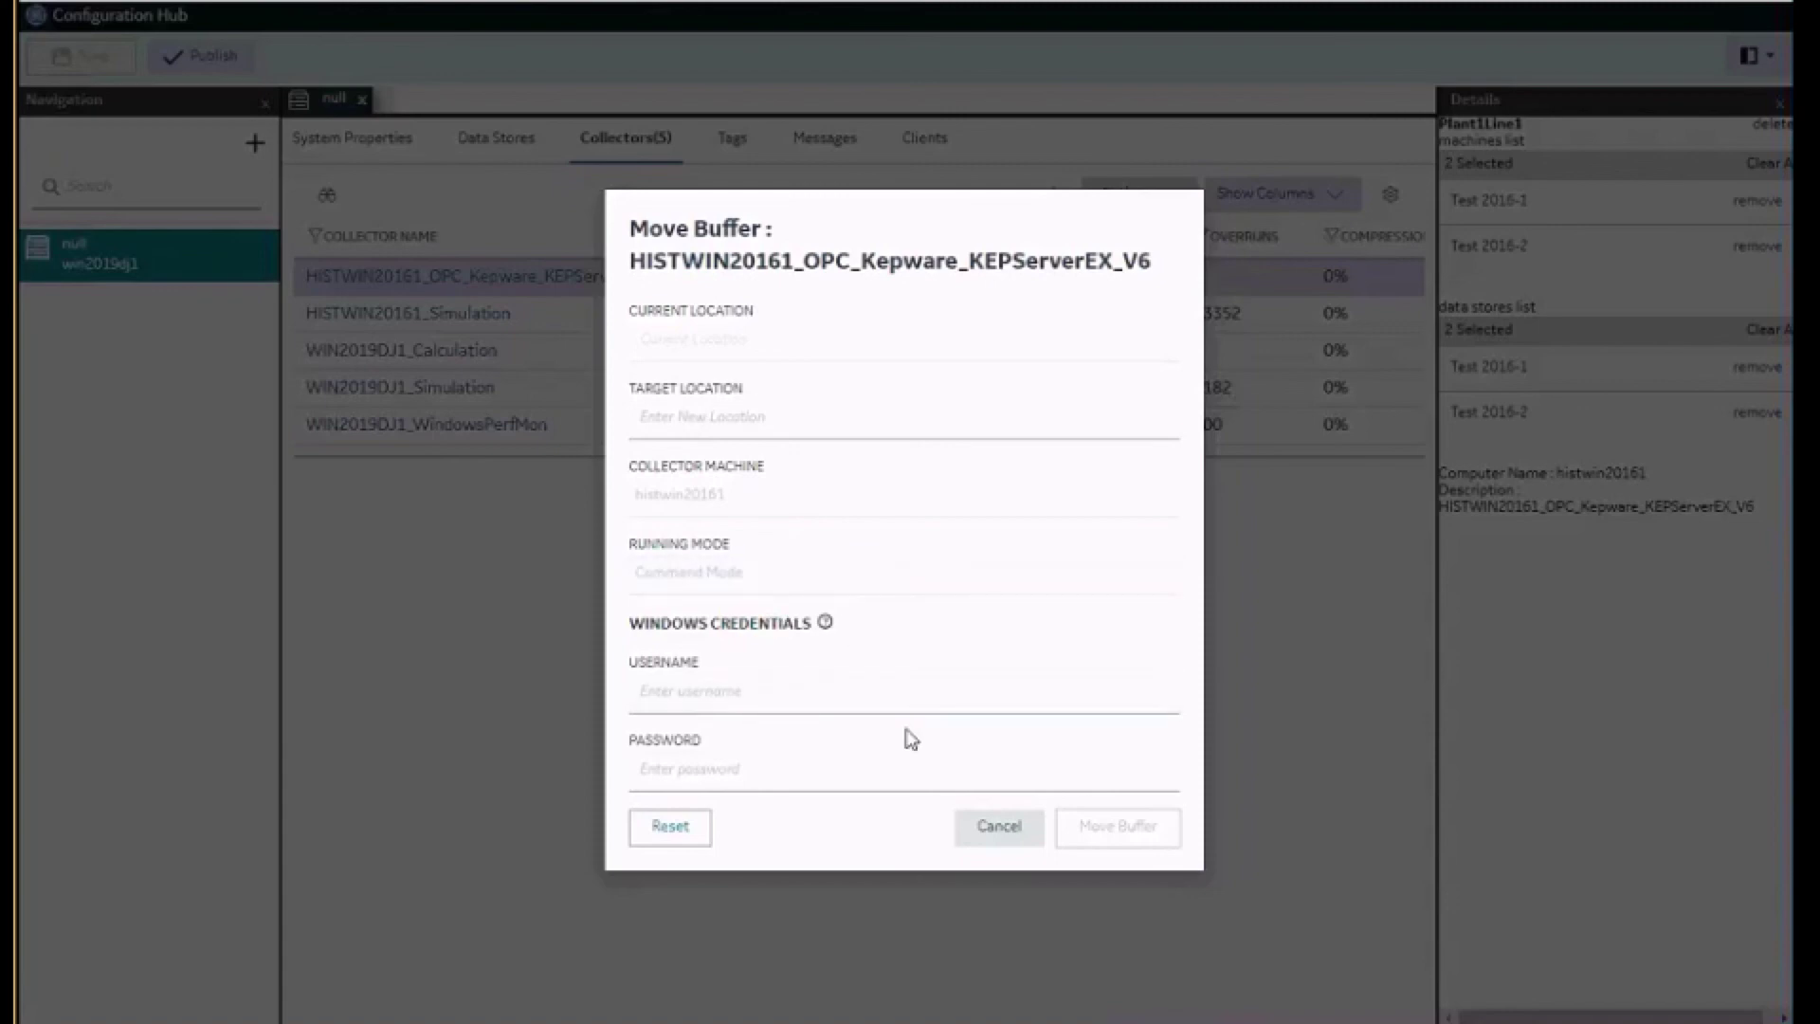
left_click(845, 706)
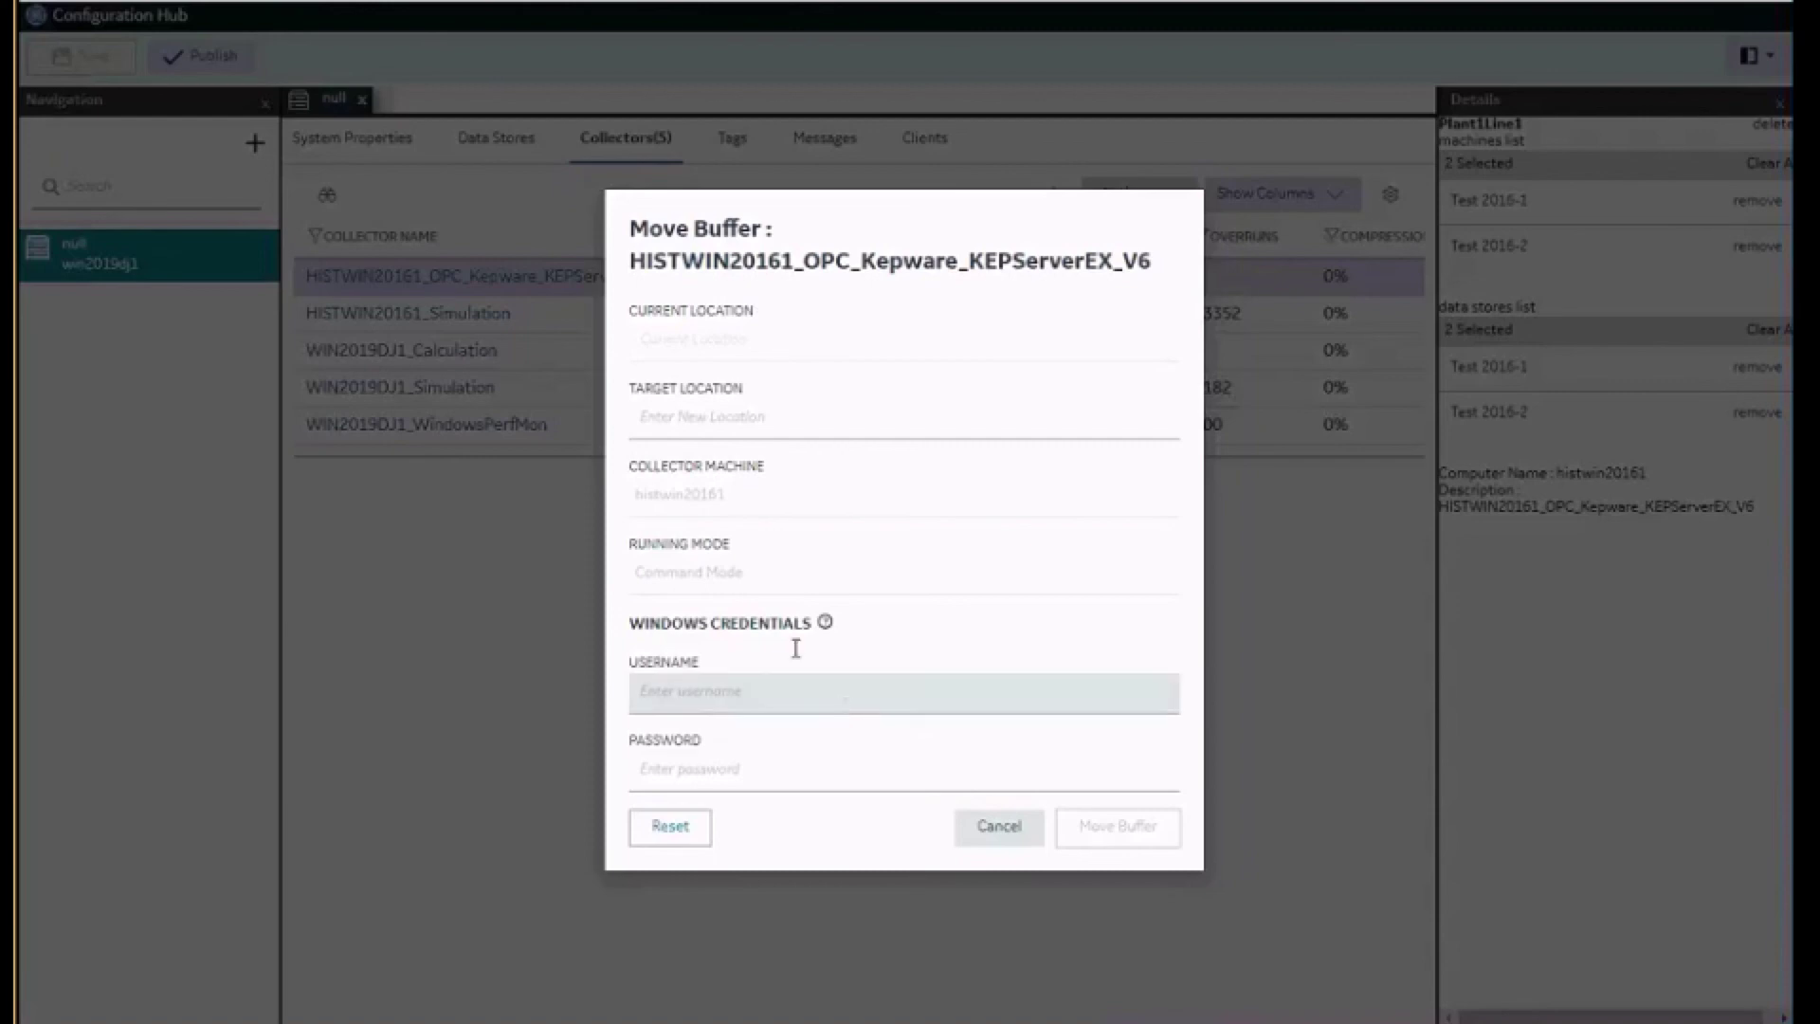
left_click(981, 844)
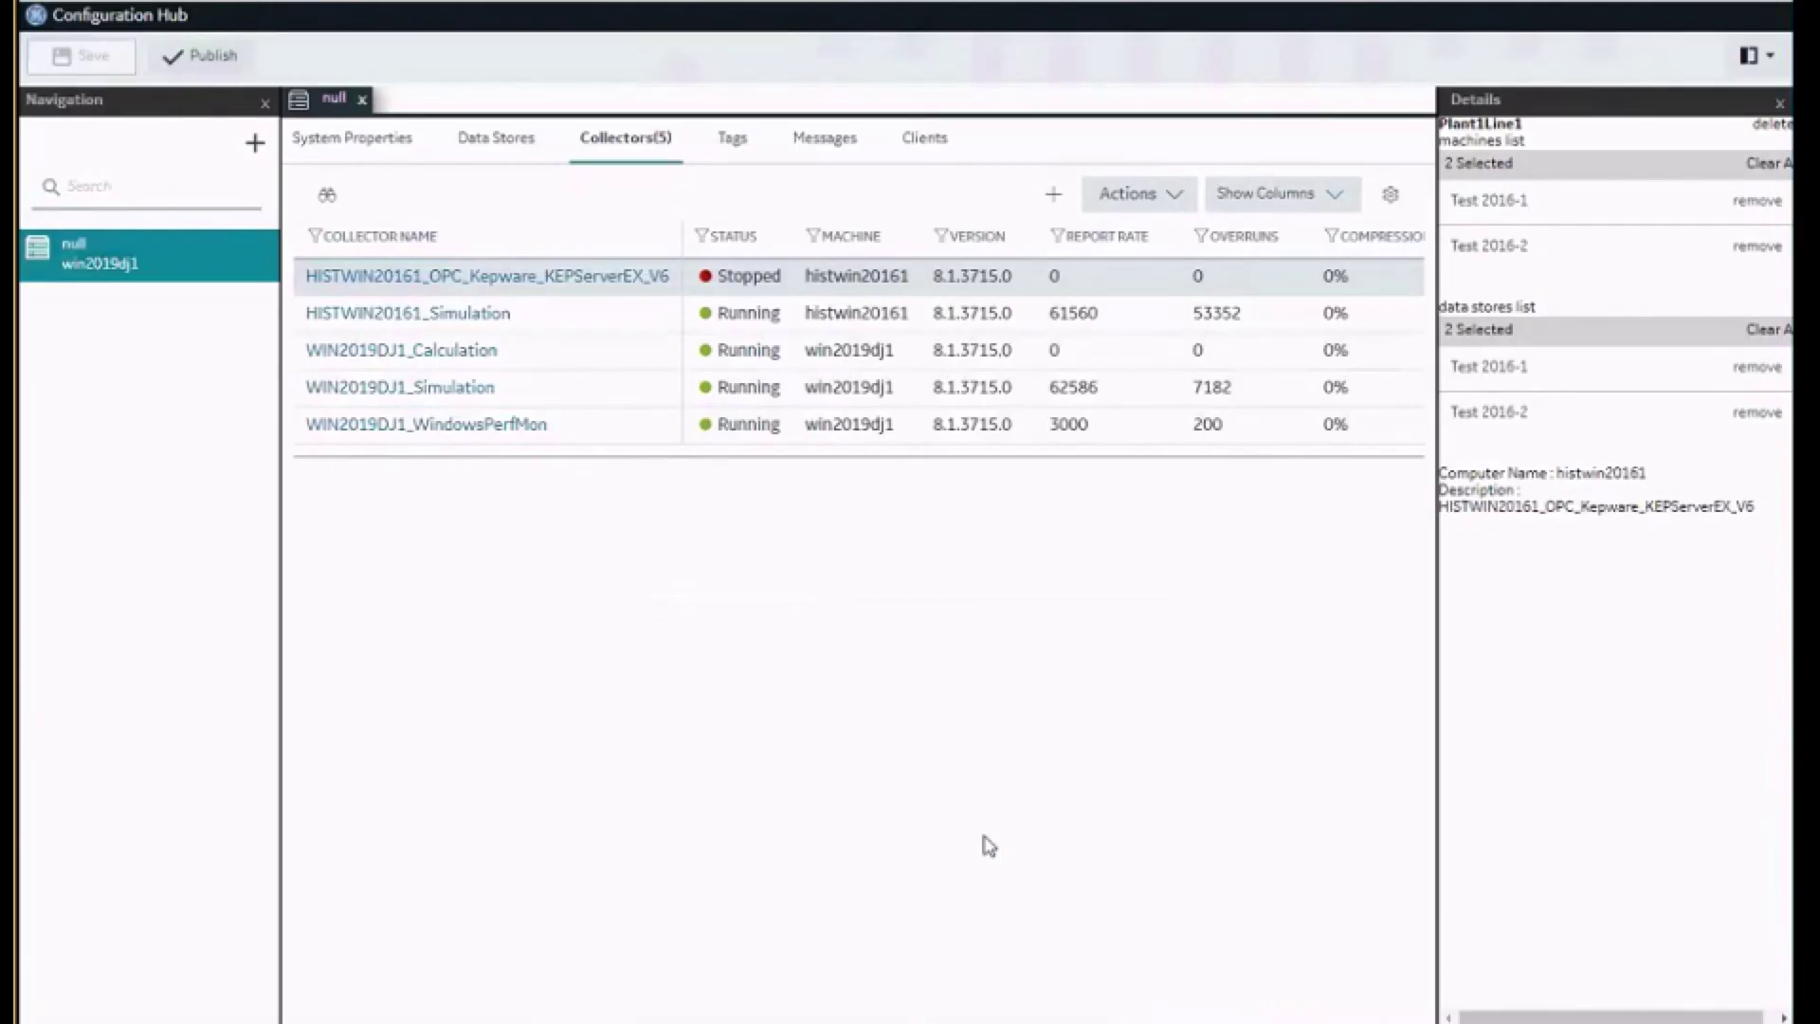